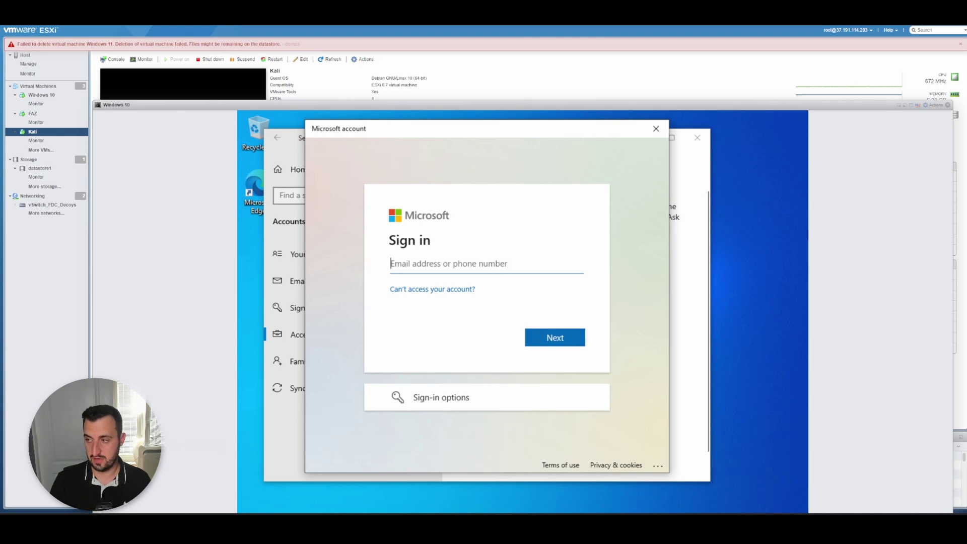
- Dismiss the Microsoft sign-in prompt, join the VM to Azure Active Directory with the work account, and close Settings
{"action": "left_click", "coordinate": [656, 128]}
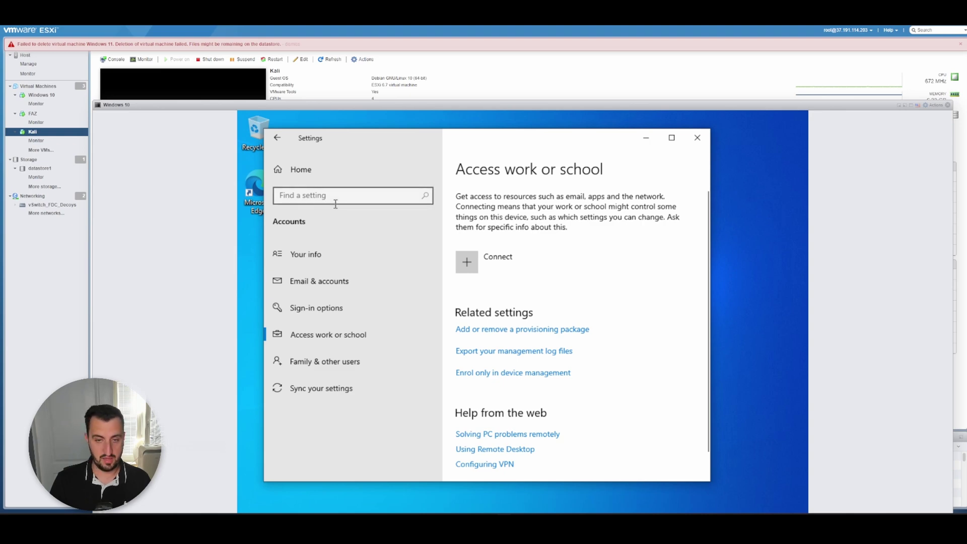
{"action": "left_click", "coordinate": [499, 262]}
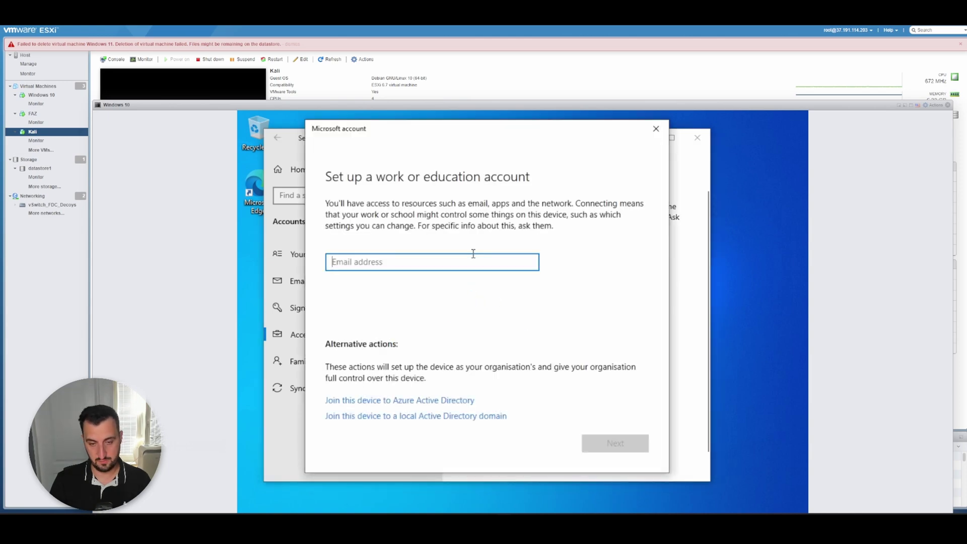
{"action": "left_click", "coordinate": [402, 400]}
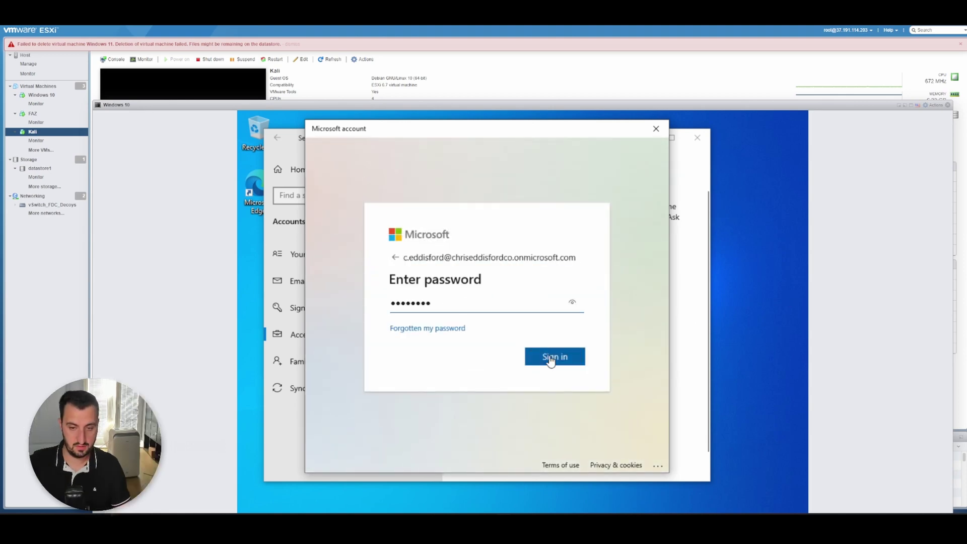
{"action": "left_click", "coordinate": [559, 362]}
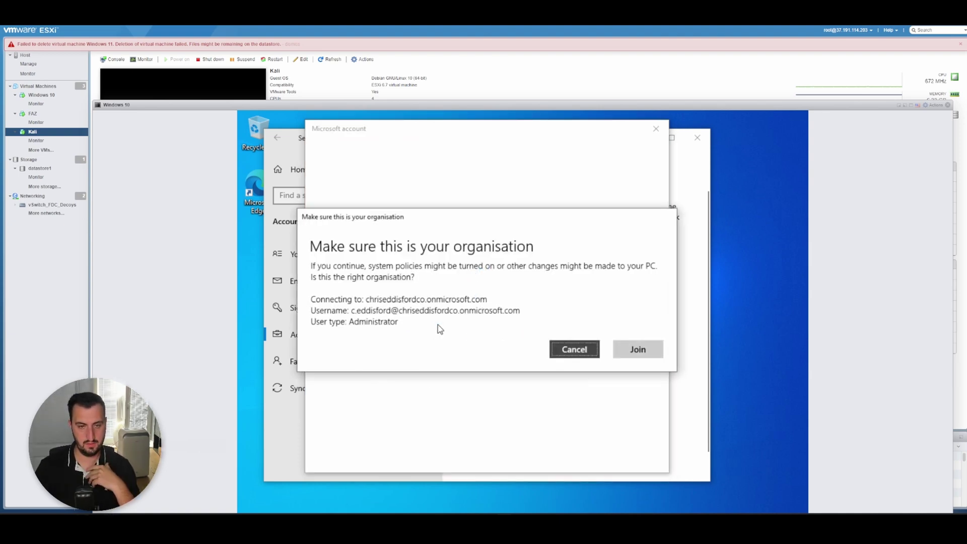
{"action": "left_click", "coordinate": [638, 350]}
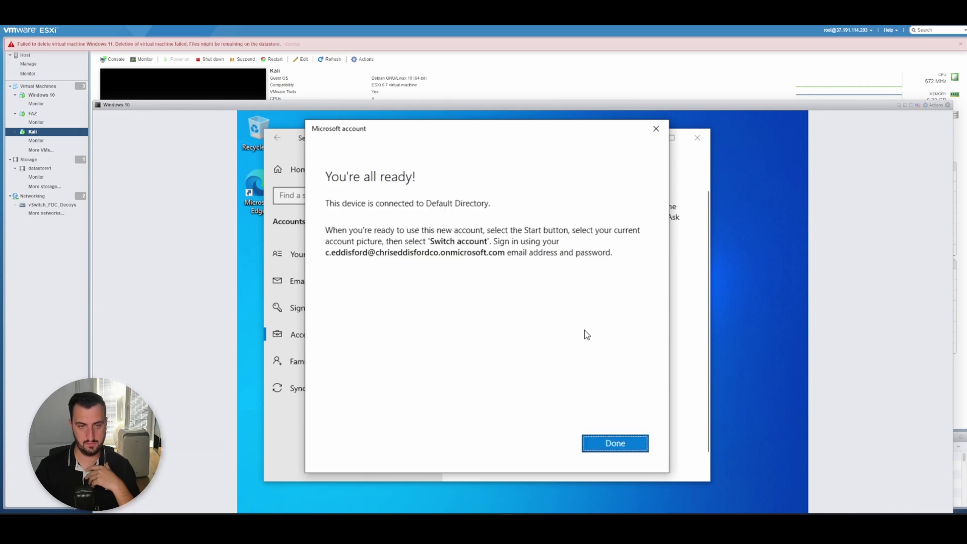
{"action": "left_click", "coordinate": [616, 443]}
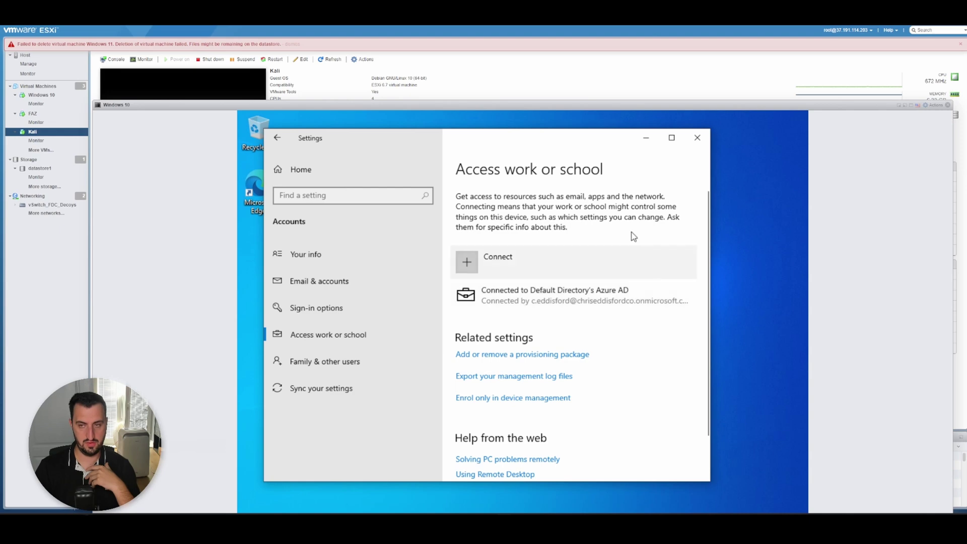
{"action": "left_click", "coordinate": [697, 140]}
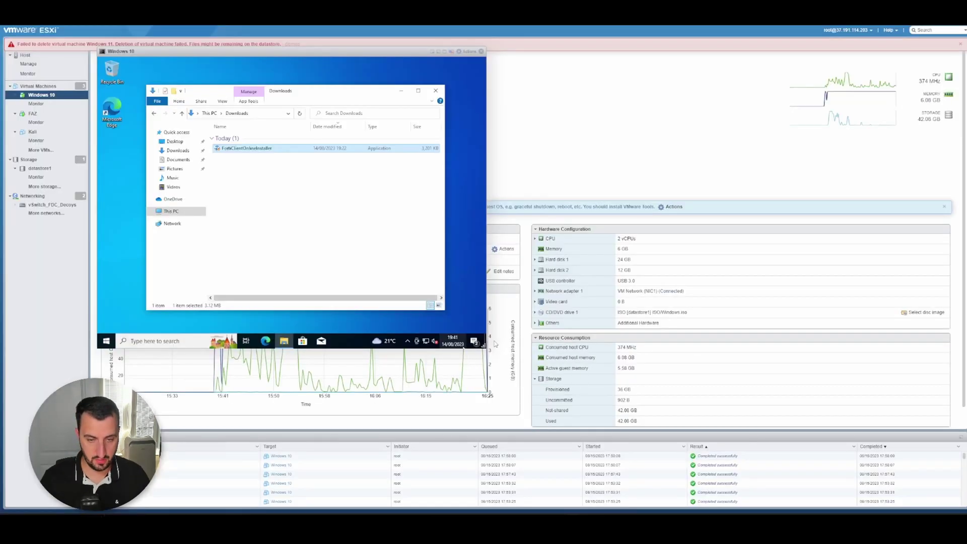
- Enlarge the console, run FortiClientOnlineInstaller from Downloads, approve the UAC prompt, and close Explorer
{"action": "left_click_drag", "start_coordinate": [484, 345], "coordinate": [936, 481]}
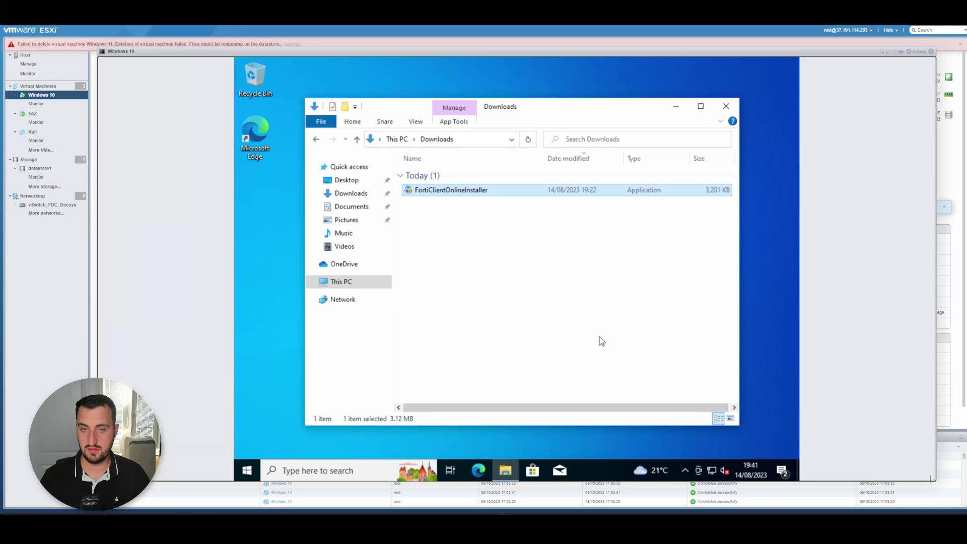
{"action": "double_click", "coordinate": [462, 191]}
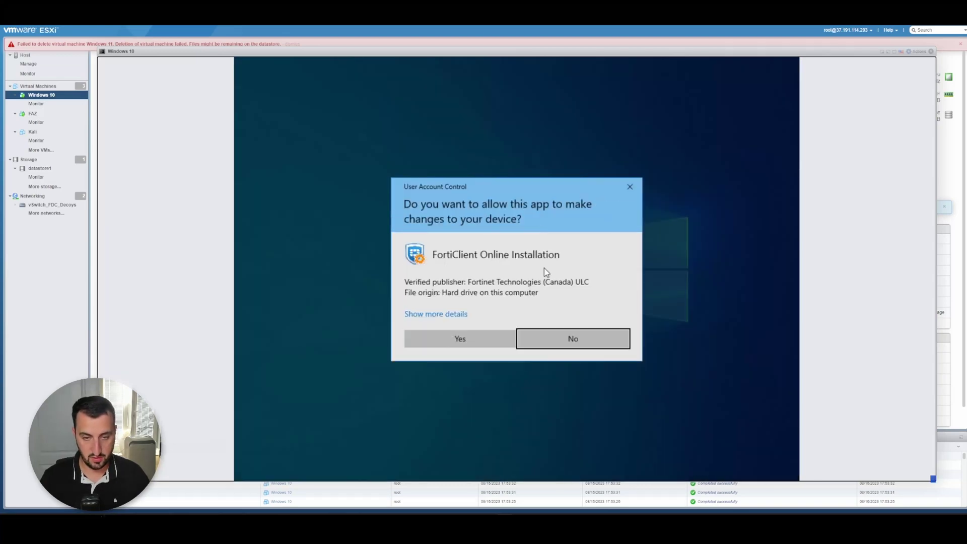
{"action": "left_click", "coordinate": [473, 333]}
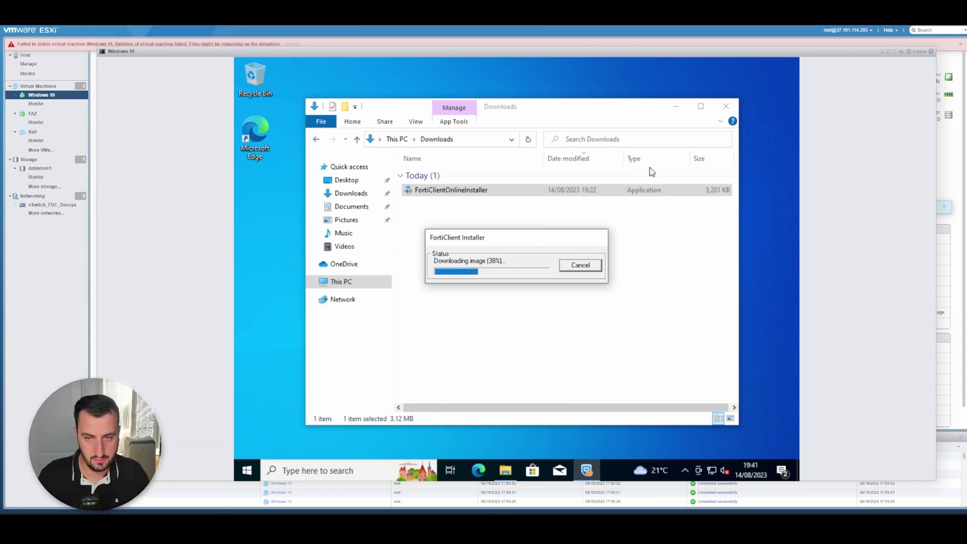
{"action": "left_click", "coordinate": [725, 106]}
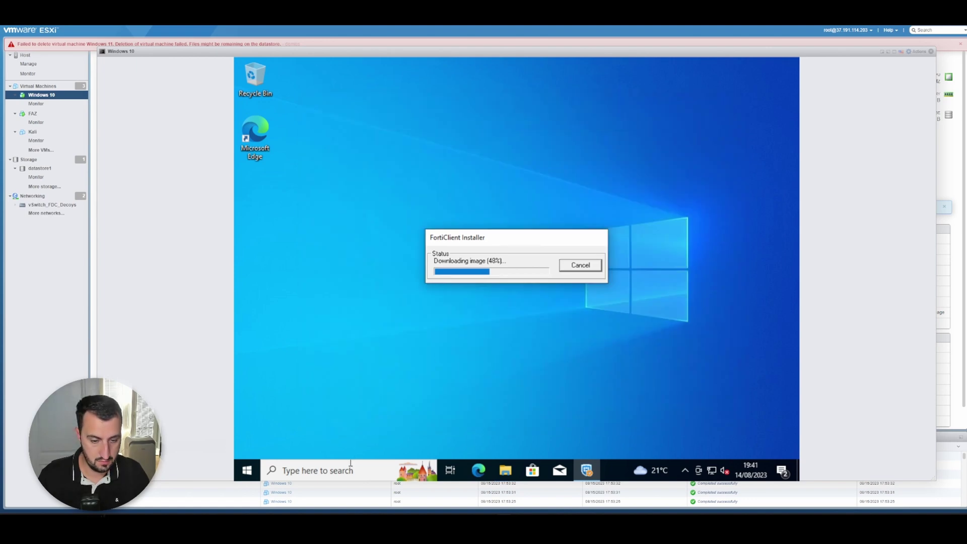
{"action": "left_click", "coordinate": [351, 465]}
- Open Settings via a 'set' search, go to Accounts > Access work or school, and move the installer box aside
{"action": "type", "text": "set"}
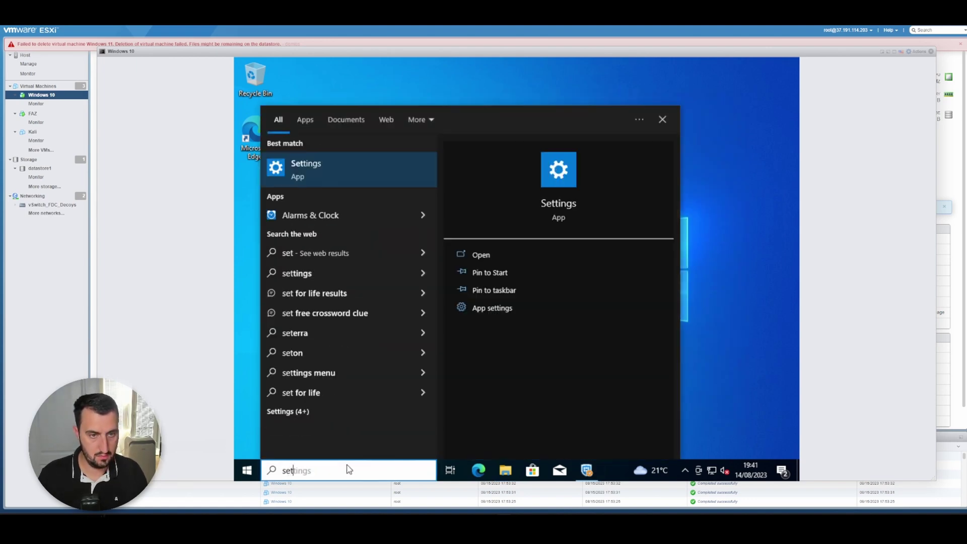
{"action": "key", "text": "Return"}
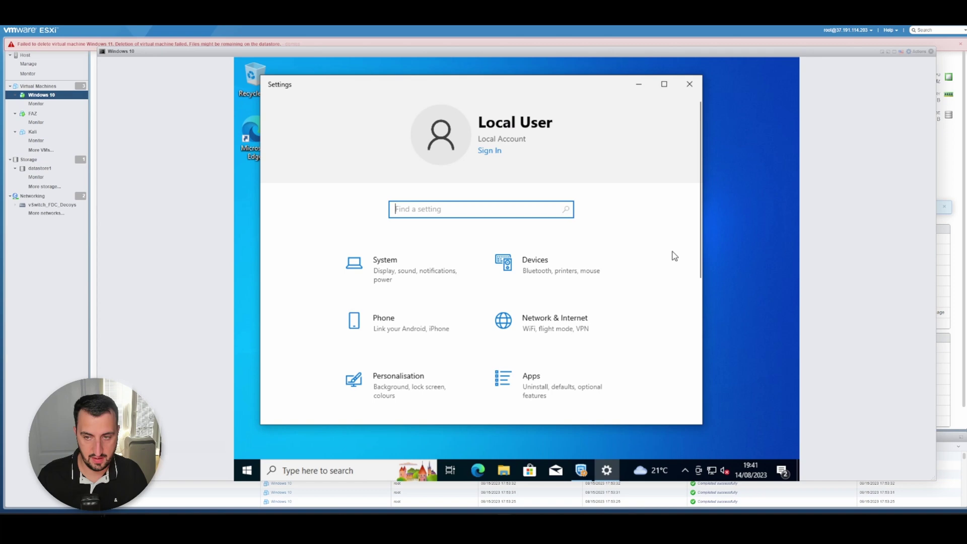
{"action": "left_click_drag", "start_coordinate": [700, 258], "coordinate": [701, 409]}
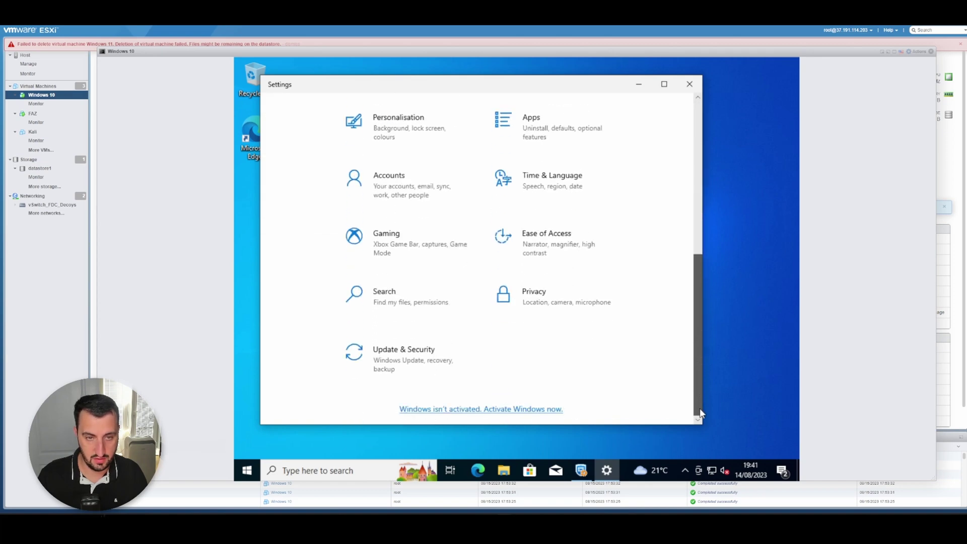
{"action": "left_click", "coordinate": [442, 207]}
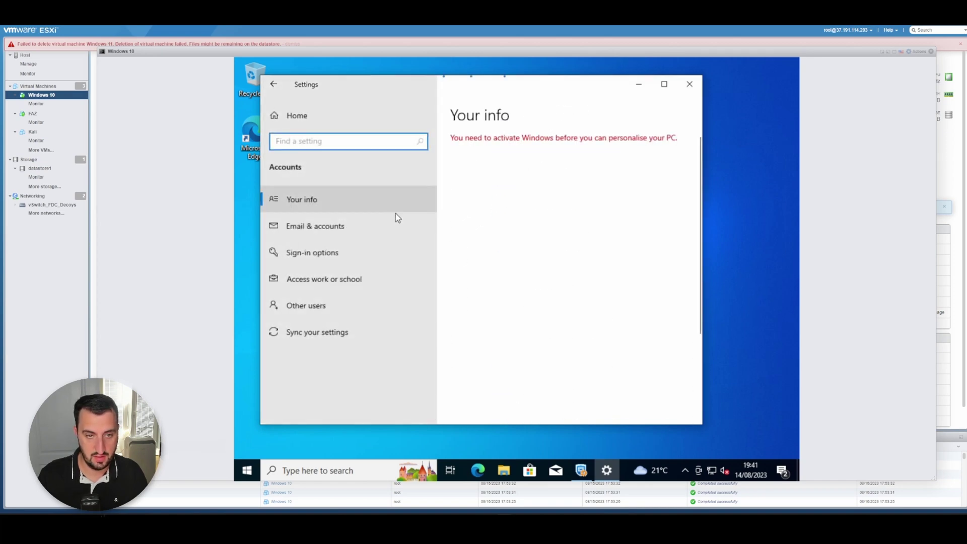
{"action": "left_click", "coordinate": [294, 291]}
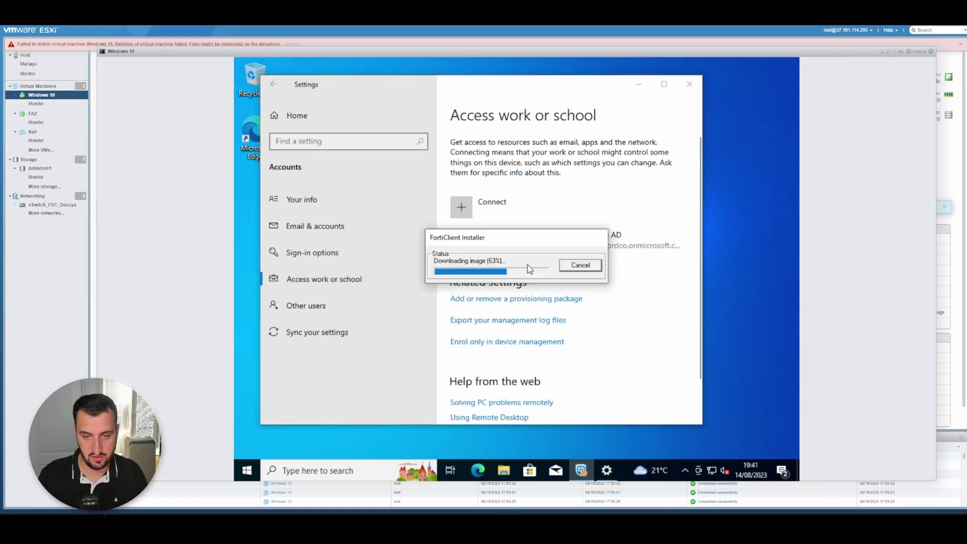
{"action": "left_click_drag", "start_coordinate": [516, 243], "coordinate": [535, 282]}
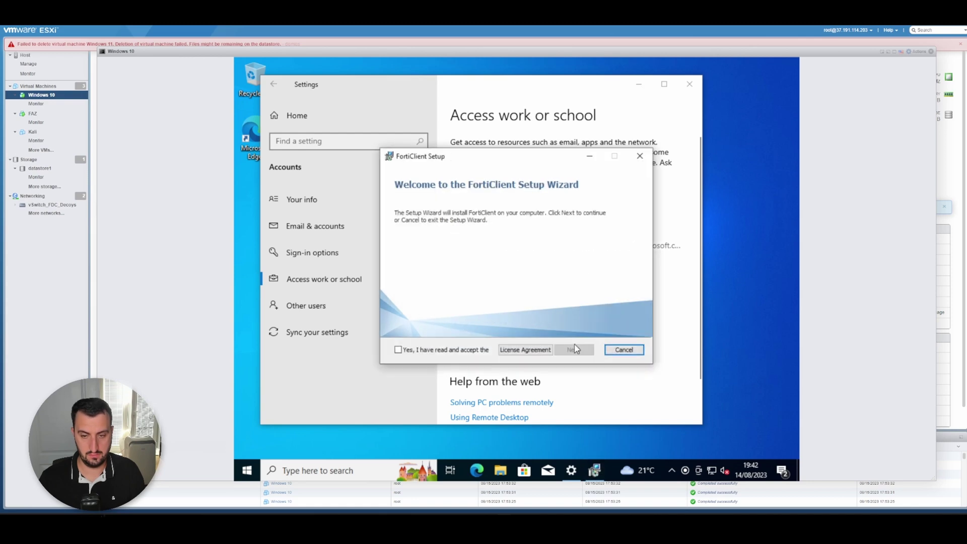
- Accept the FortiClient licence, select ZTNA without APT Components, and add the Single Sign-On Mobility Agent
{"action": "left_click", "coordinate": [460, 352]}
{"action": "left_click", "coordinate": [576, 350]}
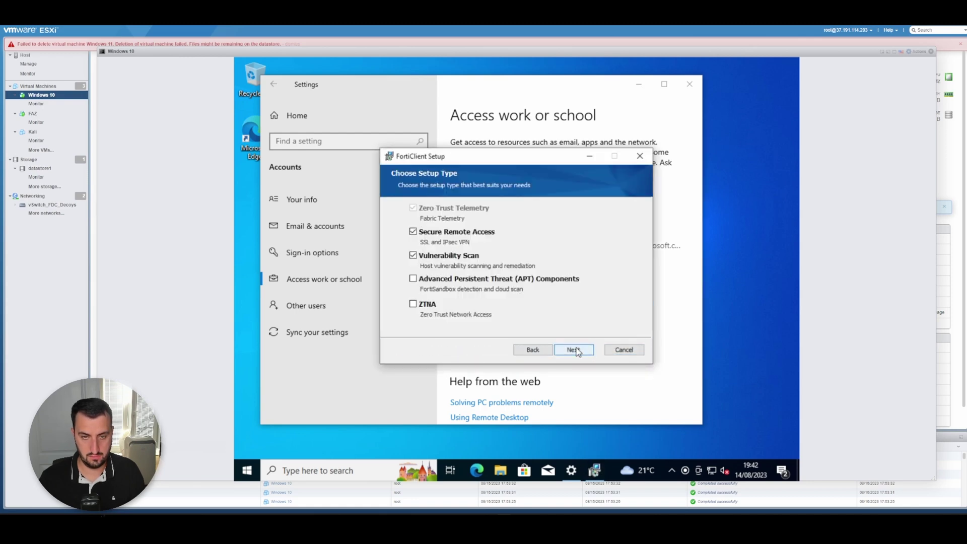
{"action": "left_click", "coordinate": [466, 281]}
{"action": "left_click", "coordinate": [426, 307]}
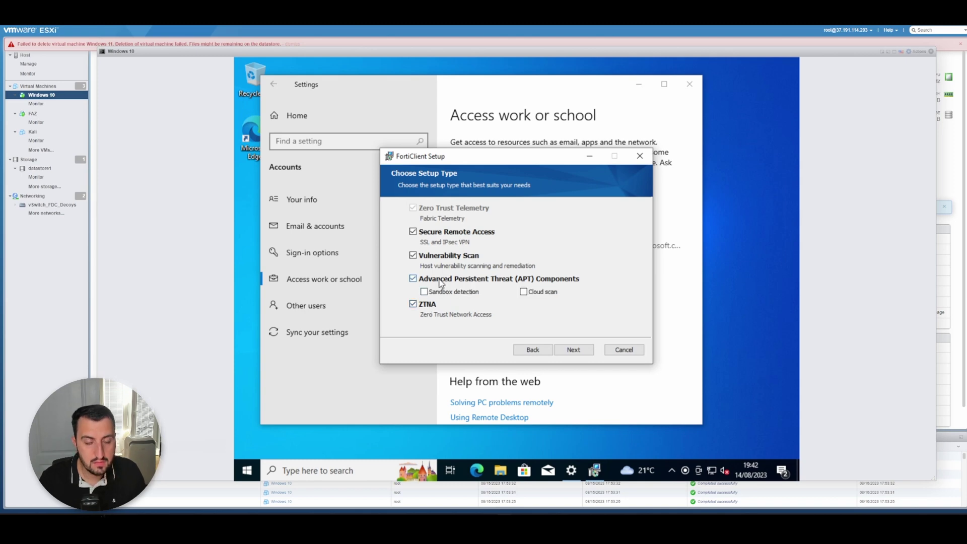
{"action": "left_click", "coordinate": [442, 282]}
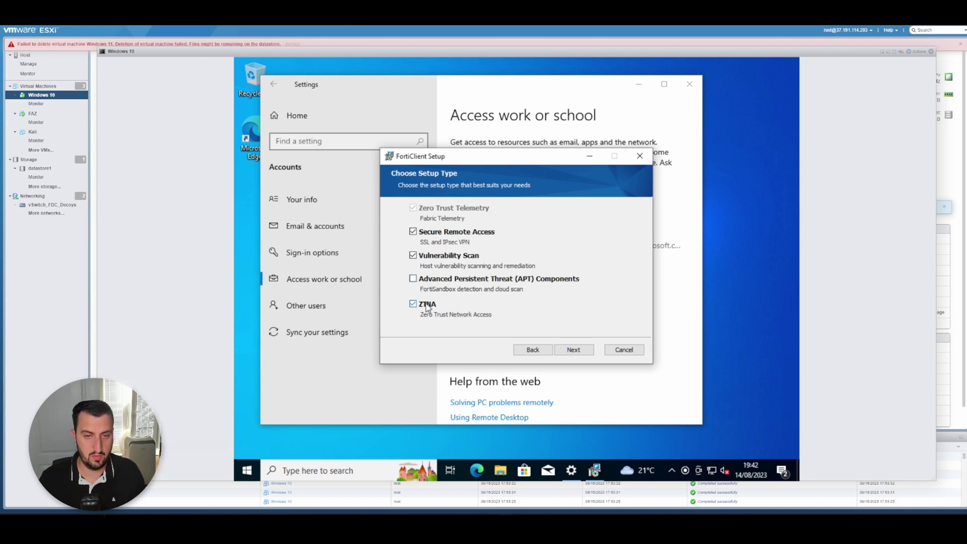
{"action": "left_click", "coordinate": [574, 351]}
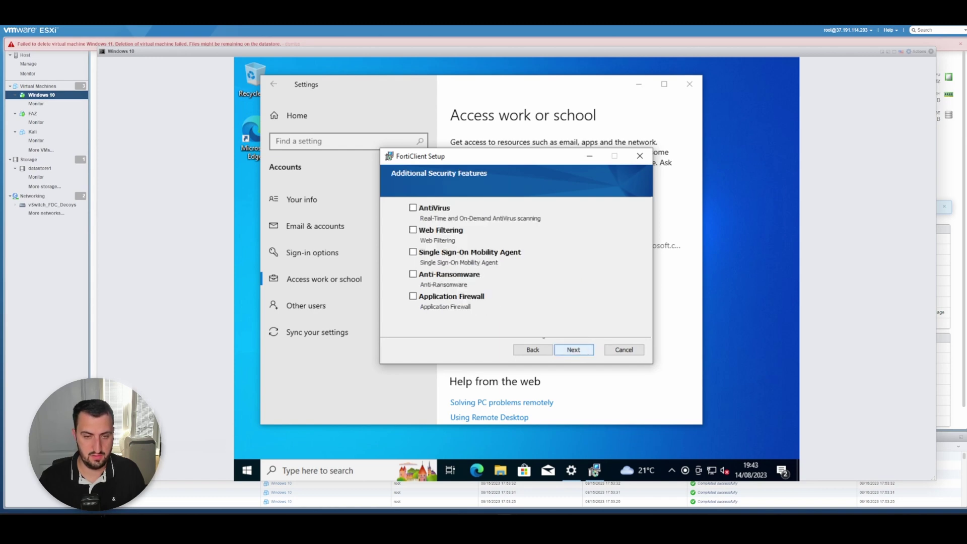
{"action": "left_click", "coordinate": [483, 253]}
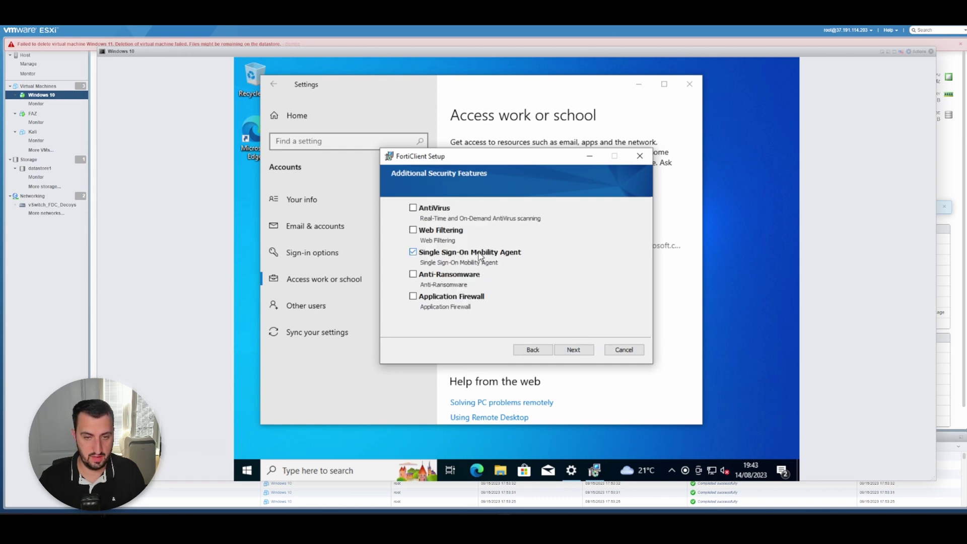
- Keep the default destination folder, install FortiClient, and finish the setup wizard
{"action": "left_click", "coordinate": [578, 349]}
{"action": "left_click", "coordinate": [578, 349]}
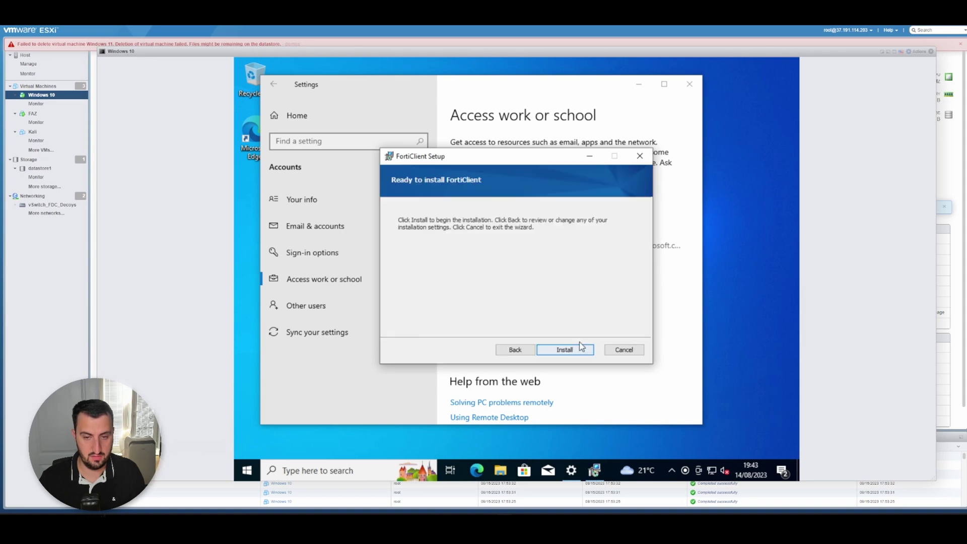
{"action": "left_click", "coordinate": [579, 350]}
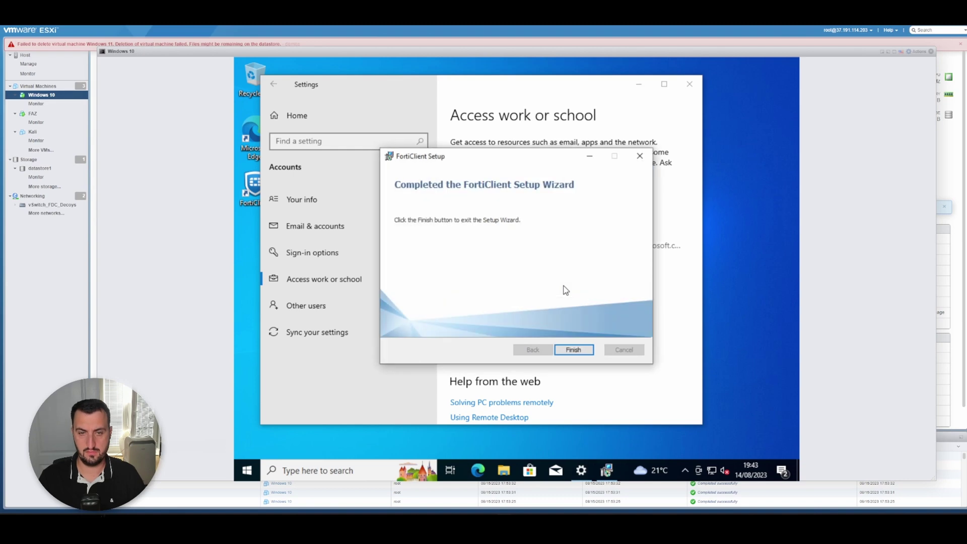
{"action": "left_click", "coordinate": [578, 347]}
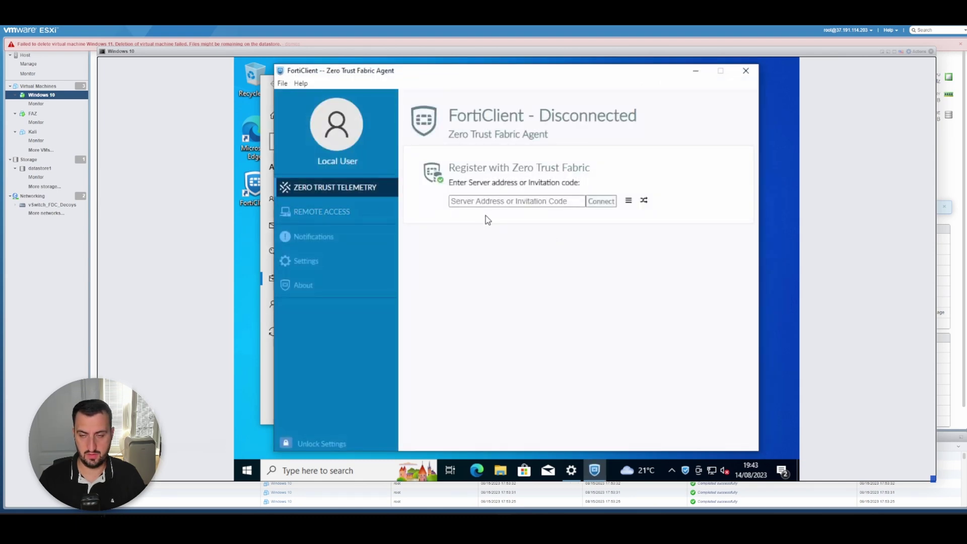
- Paste the invitation code into the Server Address field, connect to the Zero Trust Fabric, and view EMS details
{"action": "left_click", "coordinate": [510, 201]}
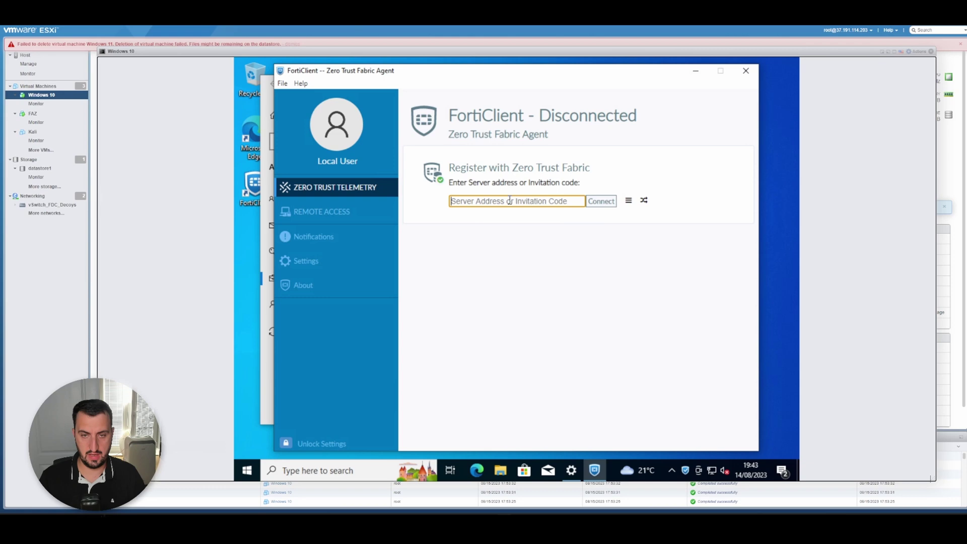
{"action": "key", "text": "ctrl+v"}
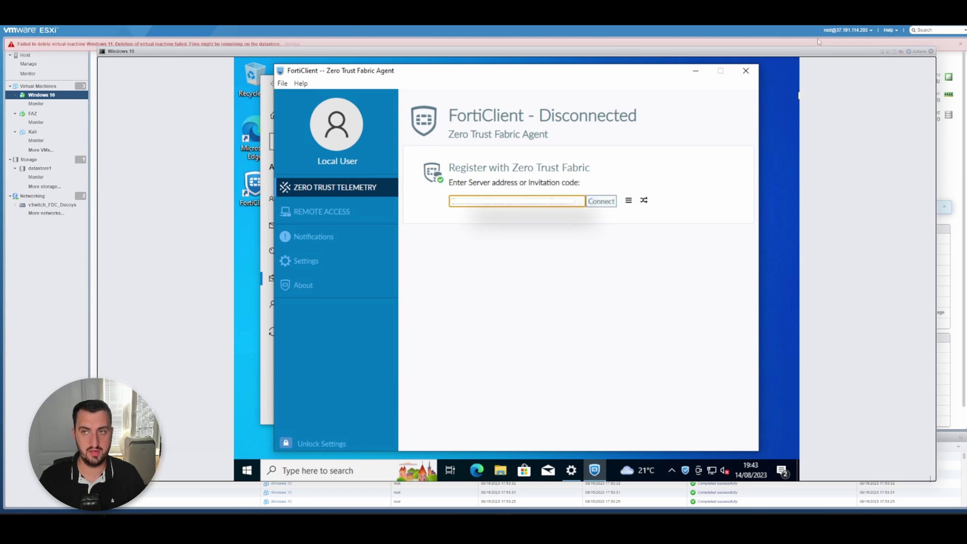
{"action": "left_click", "coordinate": [602, 204]}
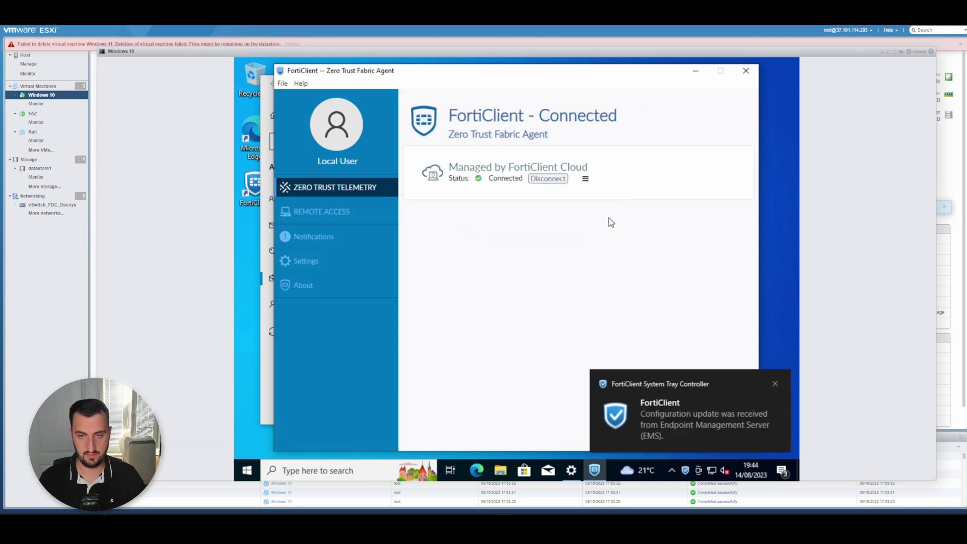
{"action": "left_click", "coordinate": [586, 179]}
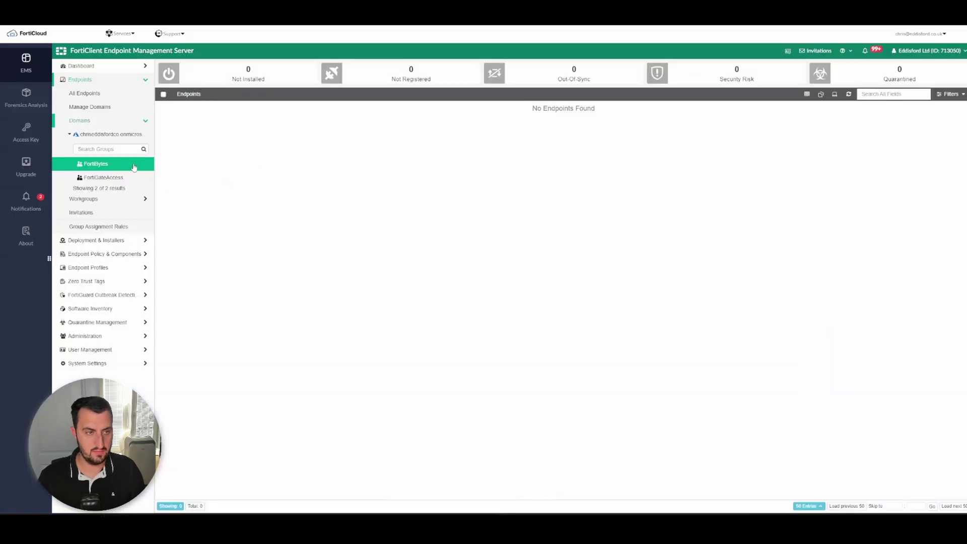
- Open All Endpoints under the FortiBytes Azure domain and check the DESKTOP endpoint's user is still Local User
{"action": "left_click", "coordinate": [132, 167]}
{"action": "left_click", "coordinate": [106, 134]}
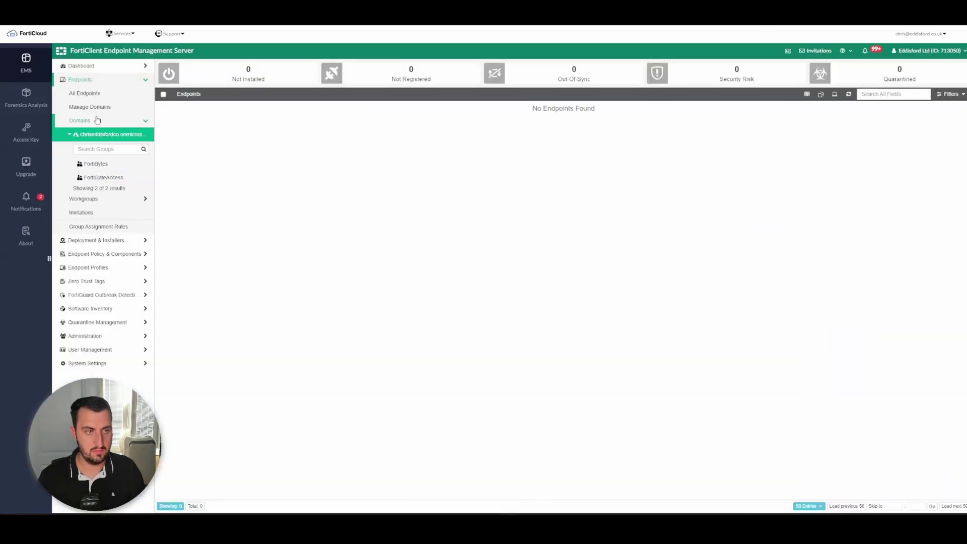
{"action": "left_click", "coordinate": [91, 95]}
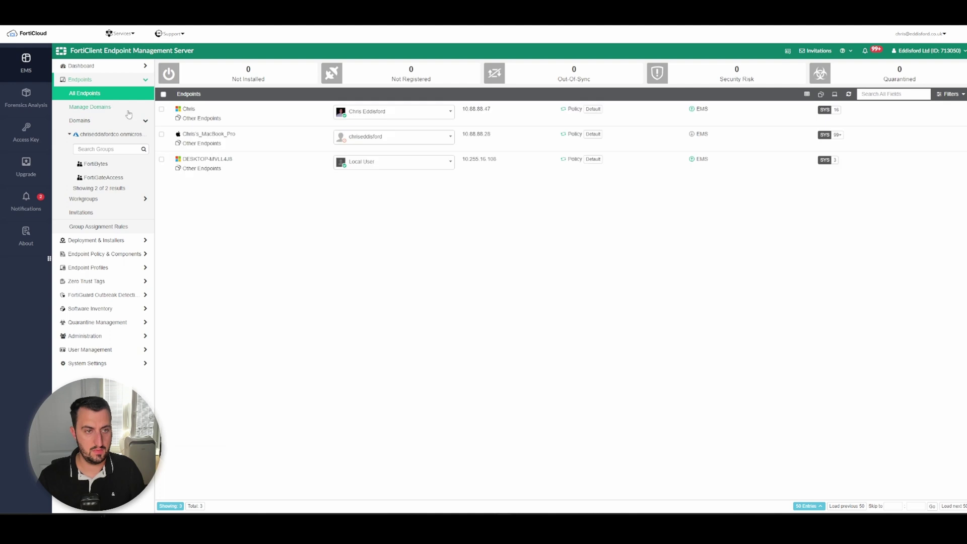
{"action": "left_click", "coordinate": [408, 167]}
{"action": "left_click", "coordinate": [408, 168]}
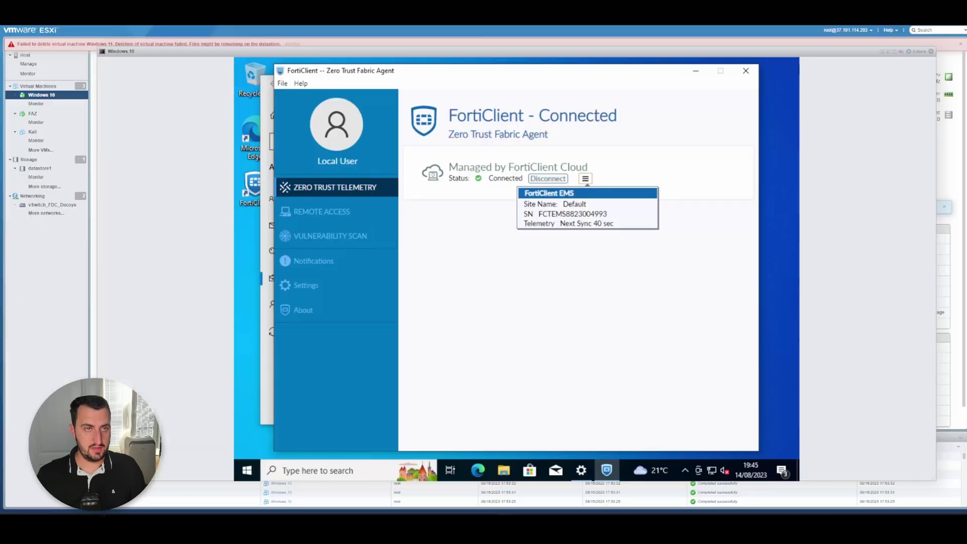
- Sign Local User out of Windows from the Start quick menu
{"action": "right_click", "coordinate": [247, 470]}
{"action": "mouse_move", "coordinate": [289, 436]}
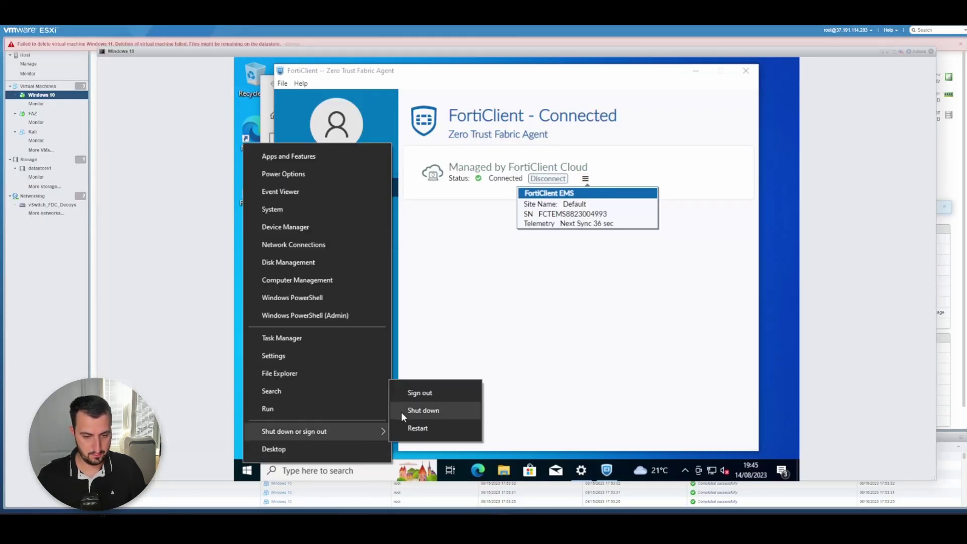
{"action": "left_click", "coordinate": [419, 393]}
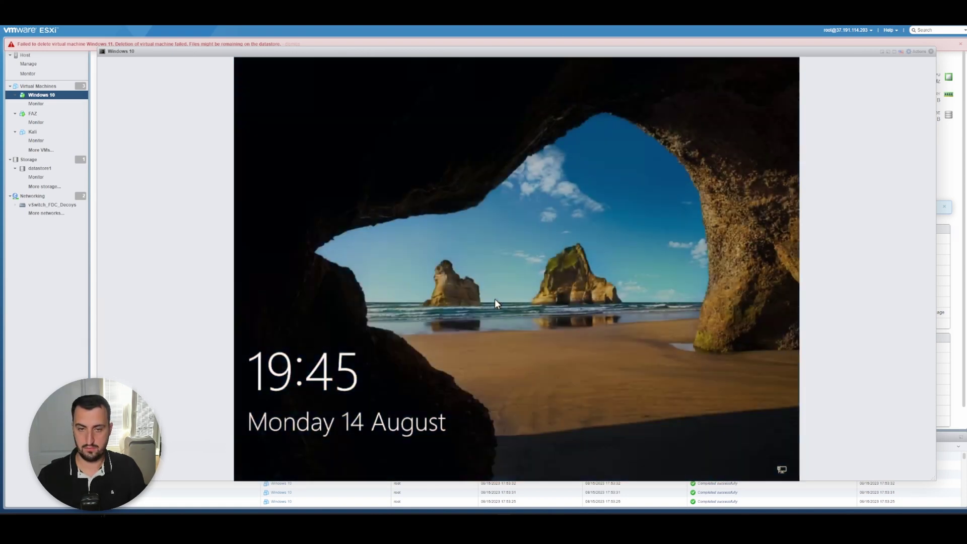
- Sign in to Windows as Other user with the Azure work account
{"action": "left_click", "coordinate": [494, 298]}
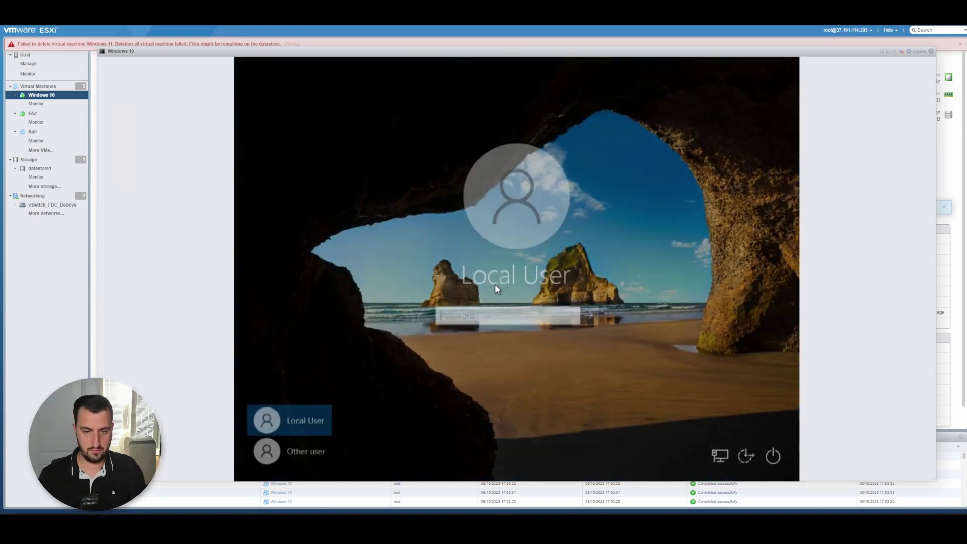
{"action": "left_click", "coordinate": [317, 449]}
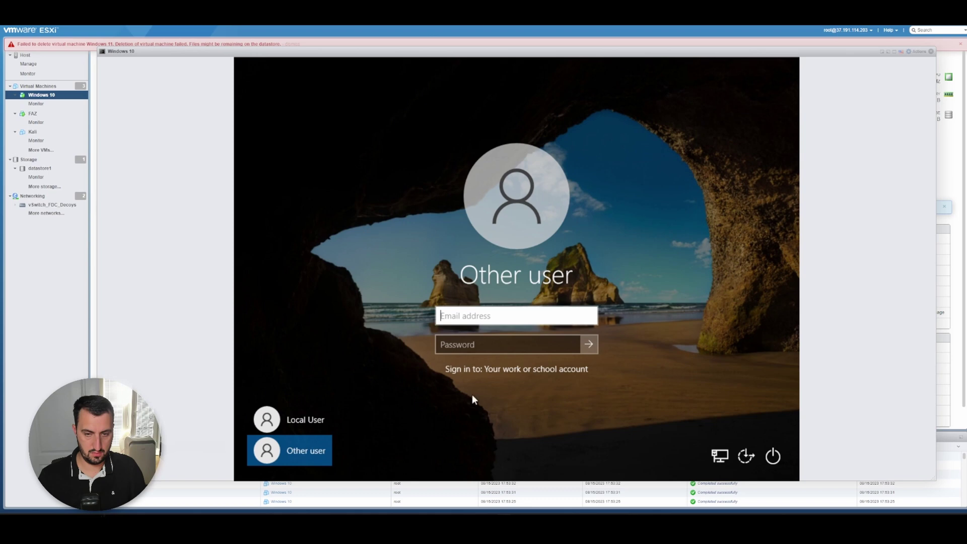
{"action": "left_click", "coordinate": [496, 346]}
{"action": "left_click", "coordinate": [485, 316]}
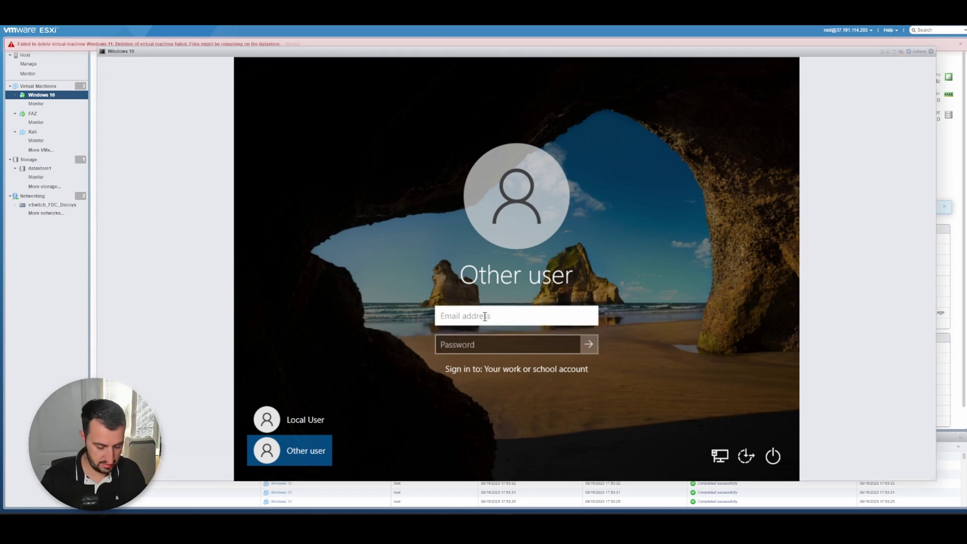
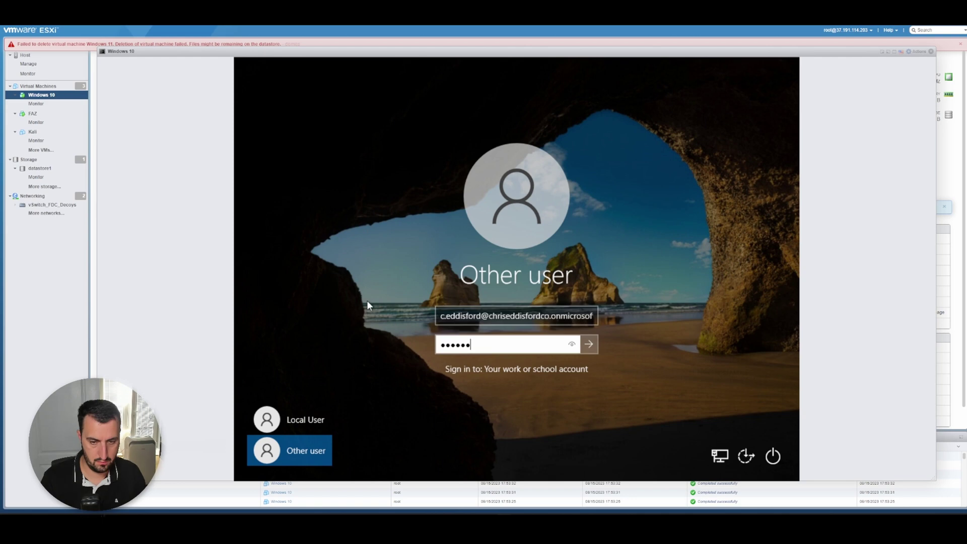
{"action": "key", "text": "Return"}
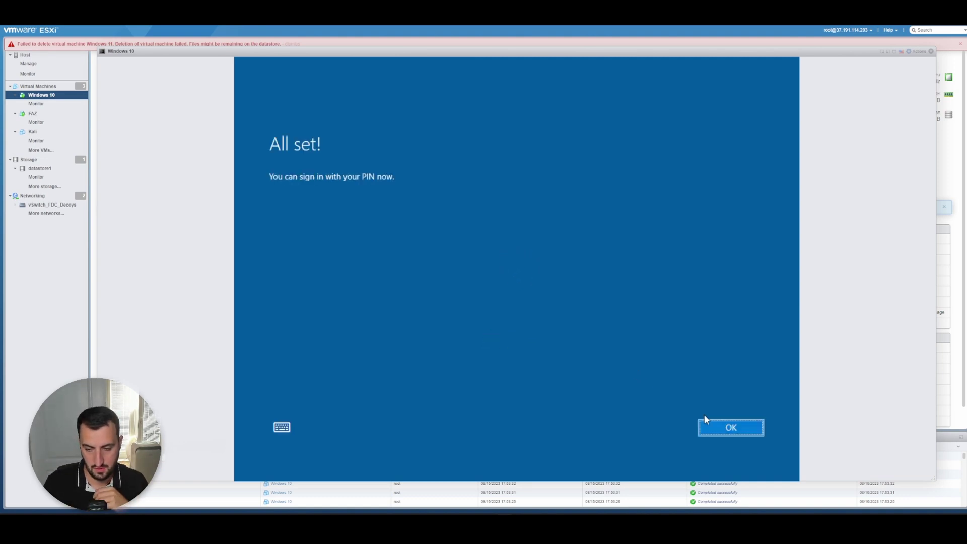
- Dismiss the PIN and diagnostics prompts, then open FortiClient from the tray and view its EMS details
{"action": "left_click", "coordinate": [714, 426]}
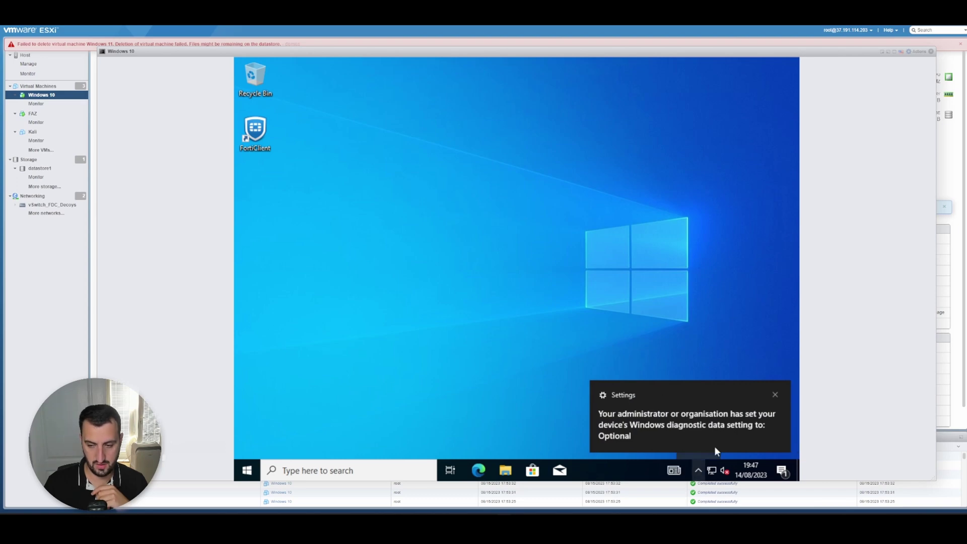
{"action": "left_click", "coordinate": [769, 396]}
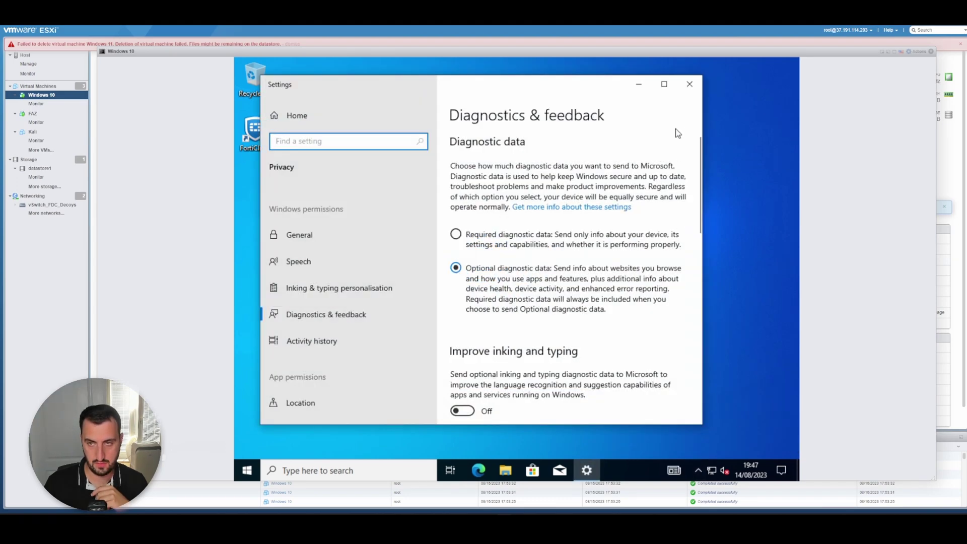
{"action": "left_click", "coordinate": [690, 84]}
{"action": "left_click", "coordinate": [699, 472]}
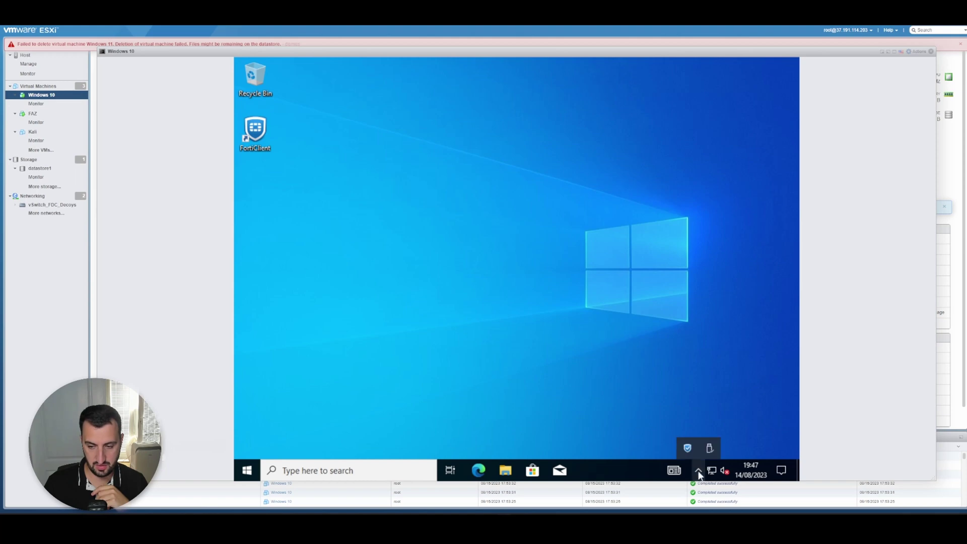
{"action": "double_click", "coordinate": [688, 448]}
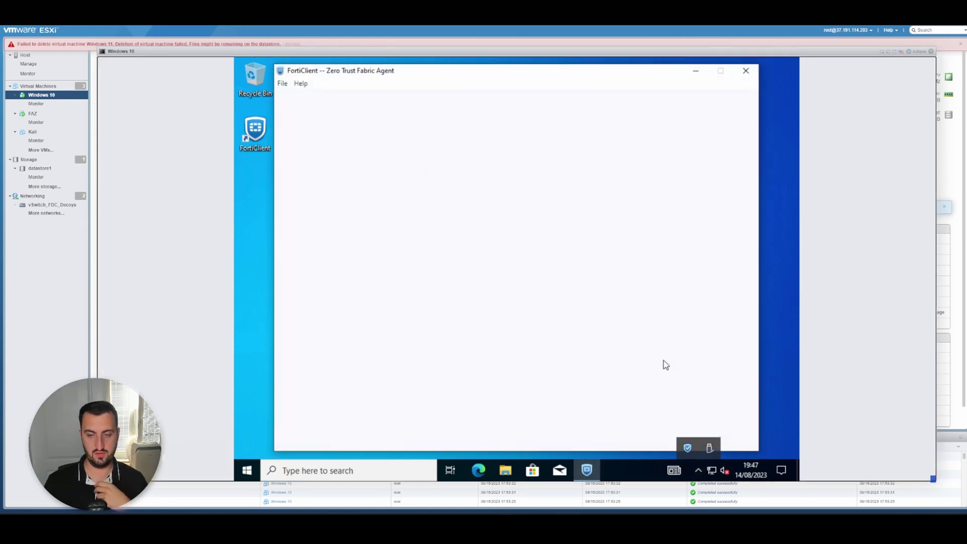
{"action": "left_click", "coordinate": [586, 179]}
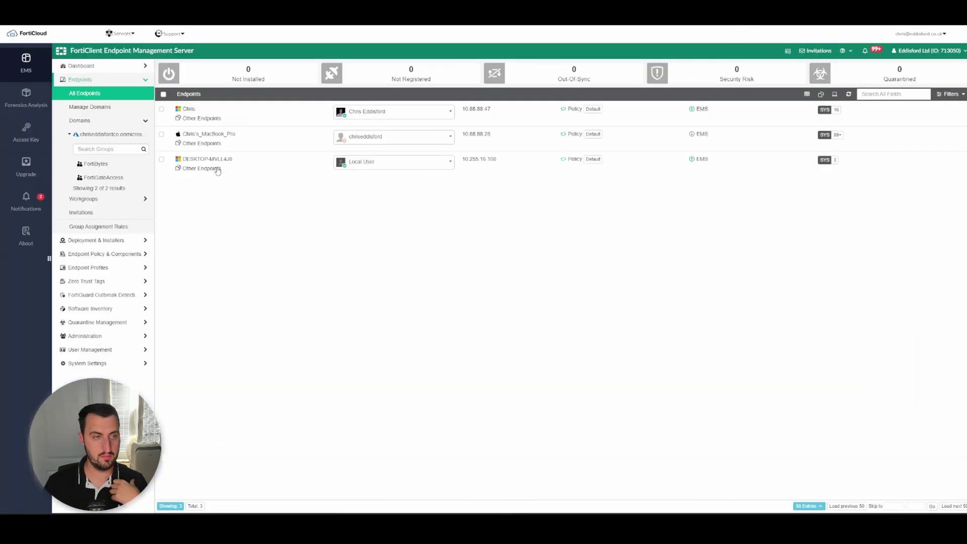
- Refresh All Endpoints, confirm the DESKTOP row shows the work-account user, then view the FortiBytes group
{"action": "left_click", "coordinate": [110, 100]}
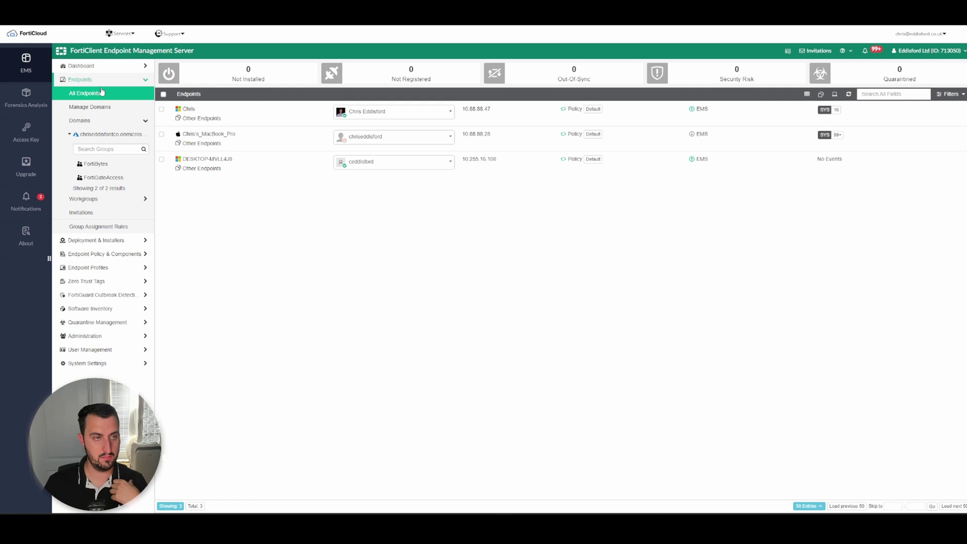
{"action": "left_click", "coordinate": [95, 98]}
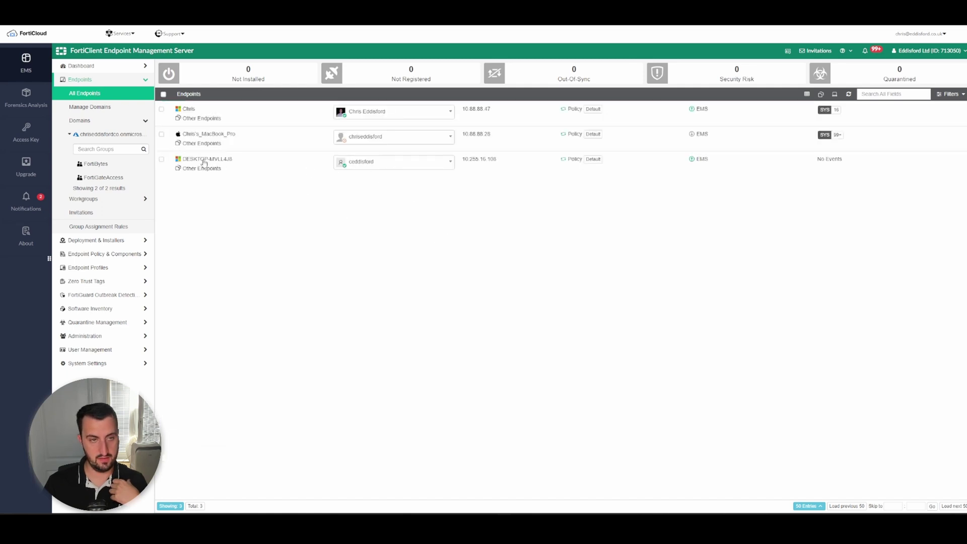
{"action": "left_click", "coordinate": [382, 165]}
{"action": "left_click", "coordinate": [365, 168]}
{"action": "left_click", "coordinate": [365, 166]}
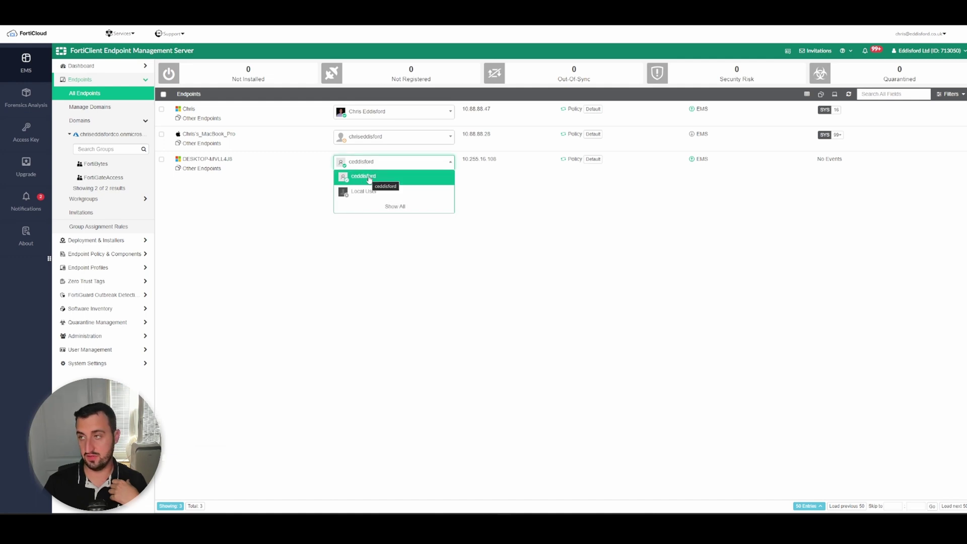
{"action": "left_click", "coordinate": [368, 176]}
{"action": "left_click", "coordinate": [94, 165]}
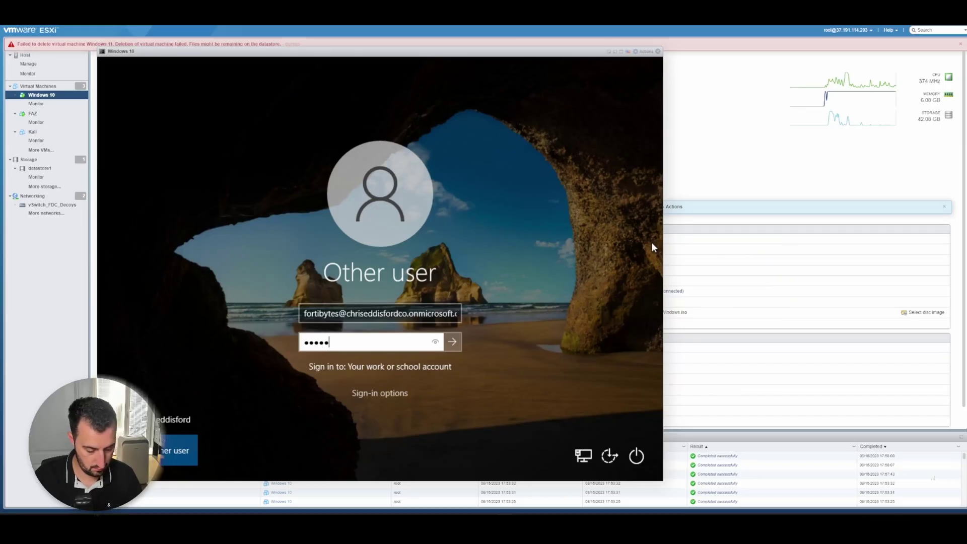
- Sign in with the Azure account password and run whoami in Command Prompt
{"action": "type", "text": "•••"}
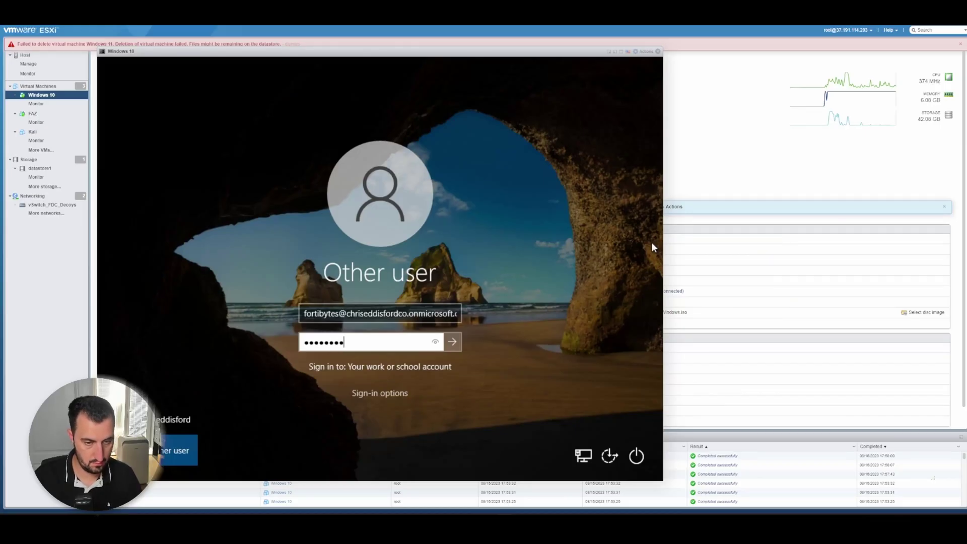
{"action": "key", "text": "Return"}
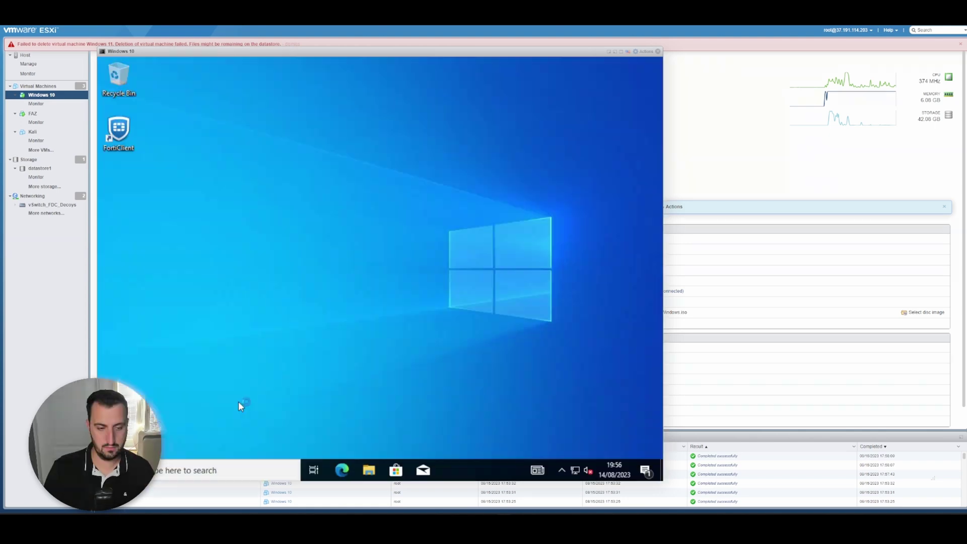
{"action": "left_click", "coordinate": [182, 471]}
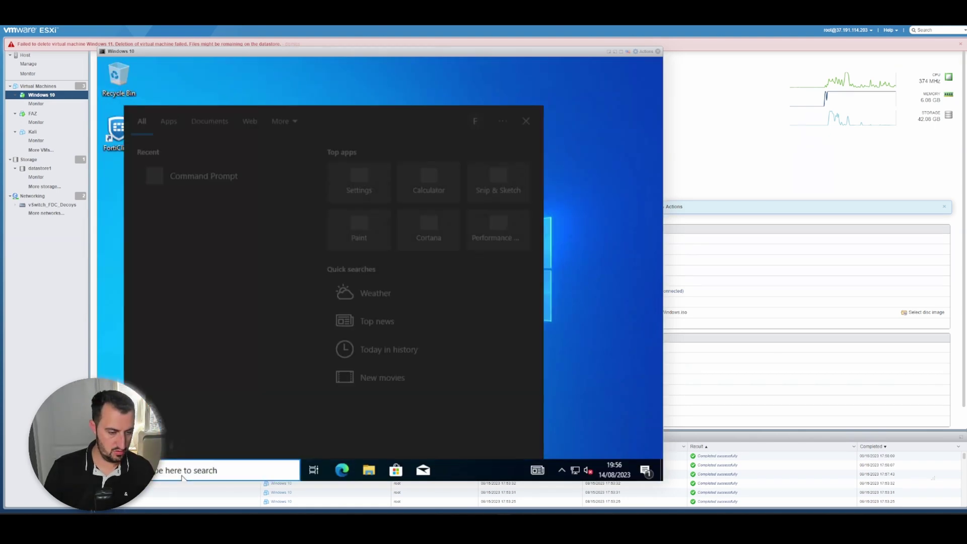
{"action": "type", "text": "cmd"}
{"action": "key", "text": "Return"}
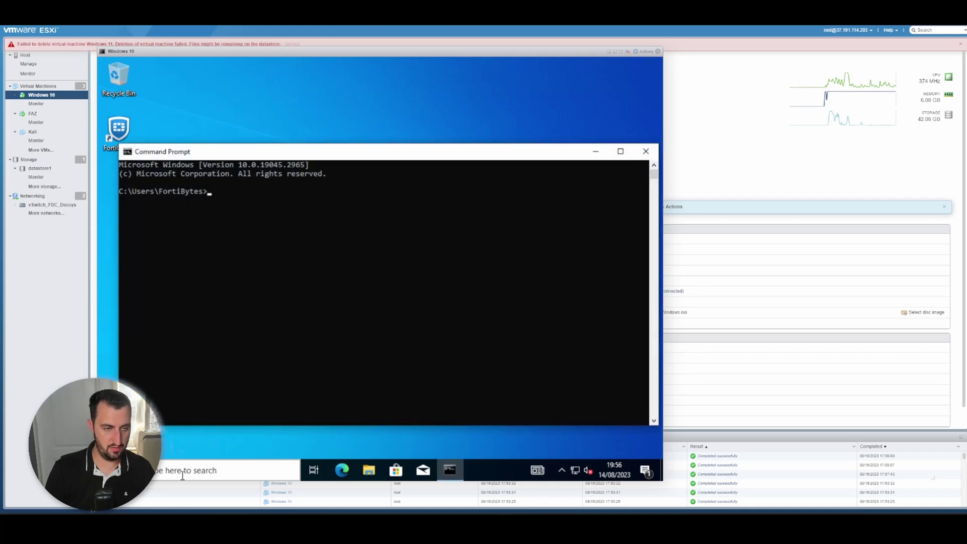
{"action": "type", "text": "whoami"}
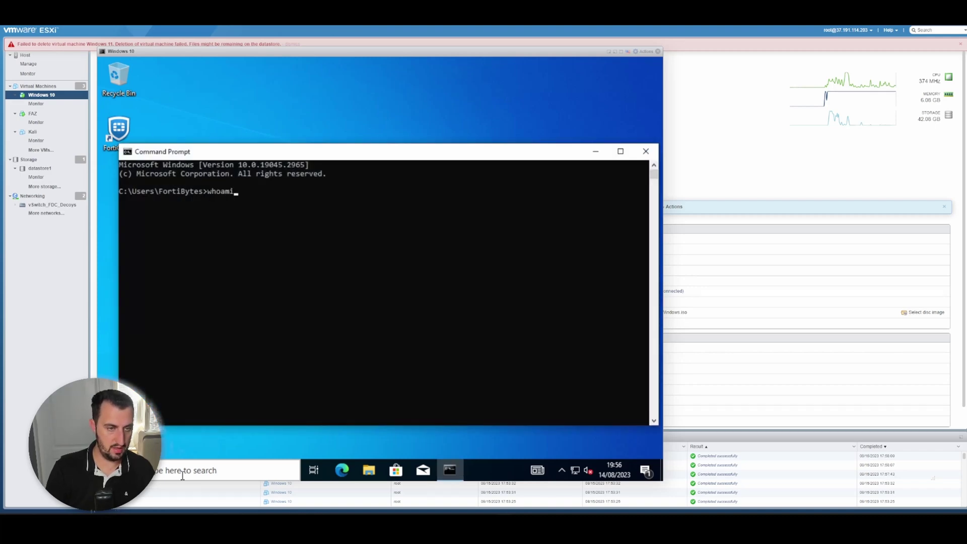
{"action": "key", "text": "Return"}
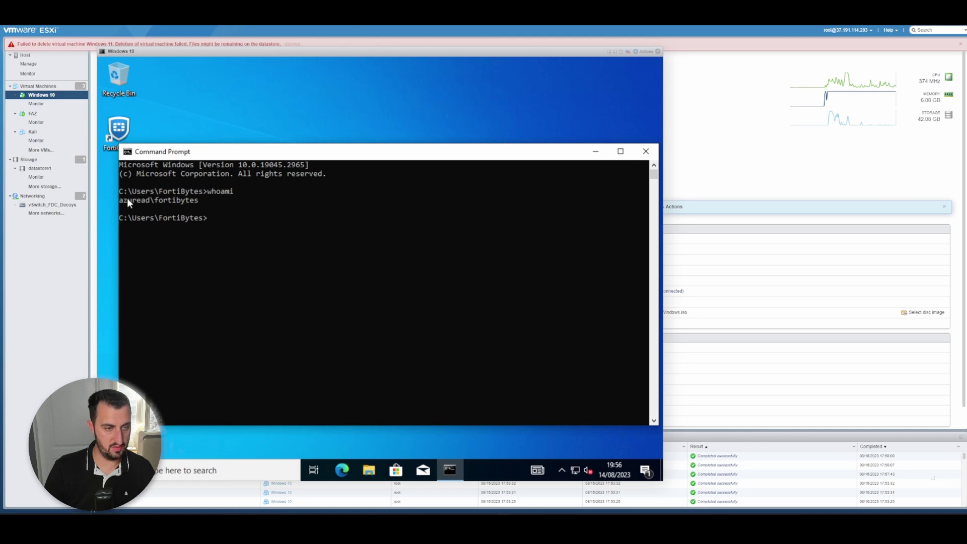
- Highlight the Azure account name in the whoami output, then reopen FortiClient and view its EMS details
{"action": "left_click_drag", "start_coordinate": [120, 198], "coordinate": [210, 200]}
{"action": "left_click", "coordinate": [209, 201]}
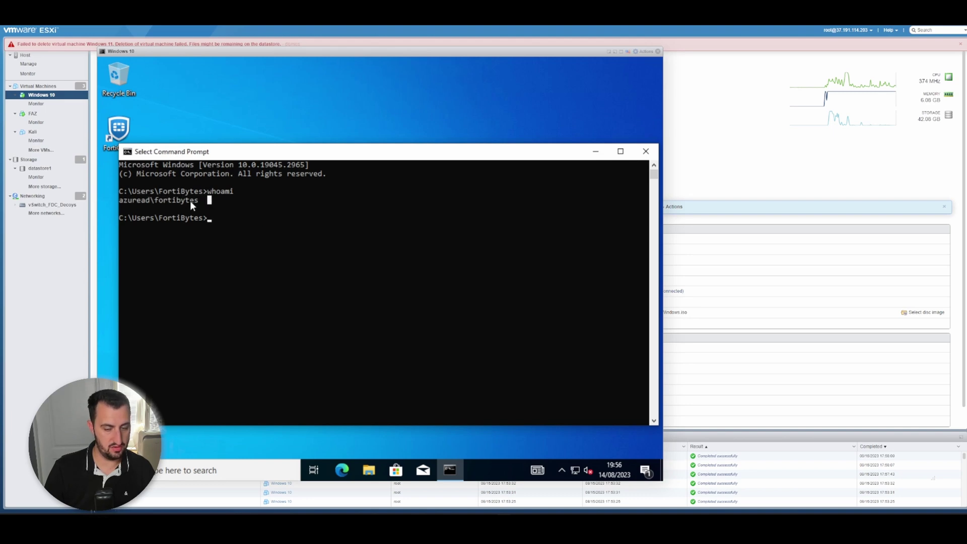
{"action": "double_click", "coordinate": [127, 126]}
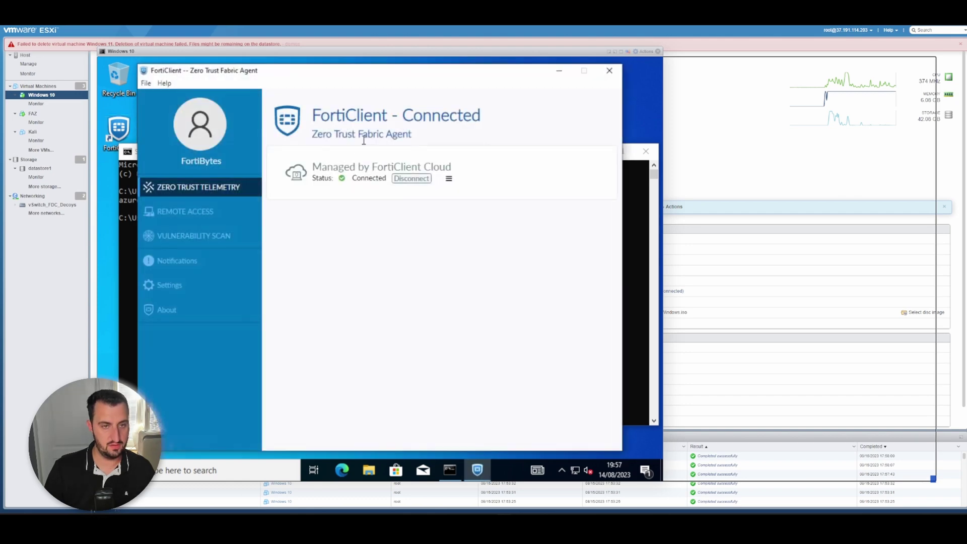
{"action": "left_click", "coordinate": [449, 179]}
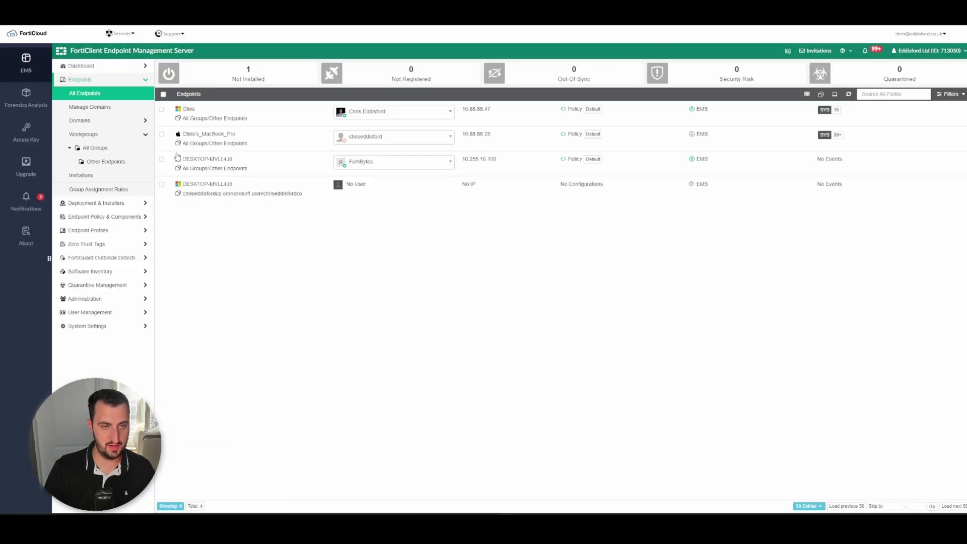
{"action": "left_click", "coordinate": [375, 163]}
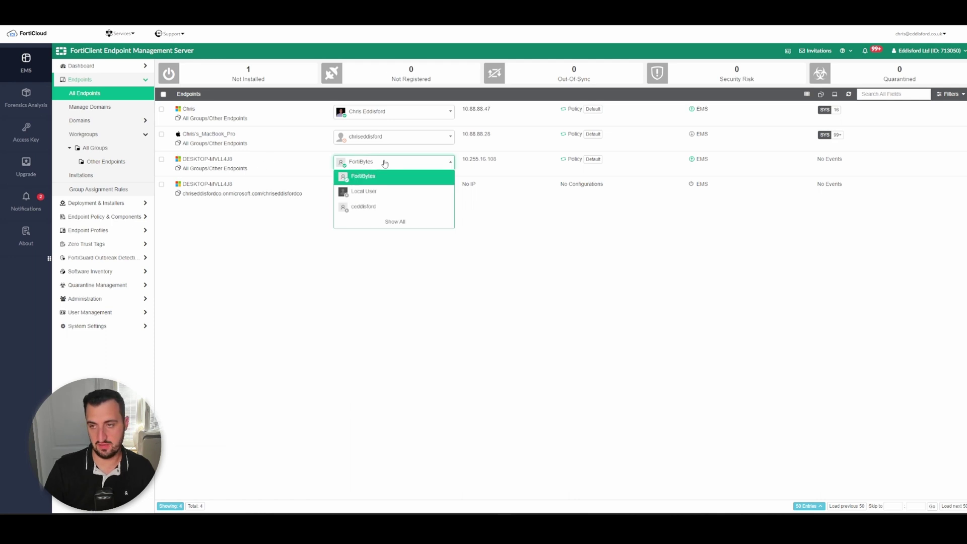
{"action": "left_click", "coordinate": [385, 163]}
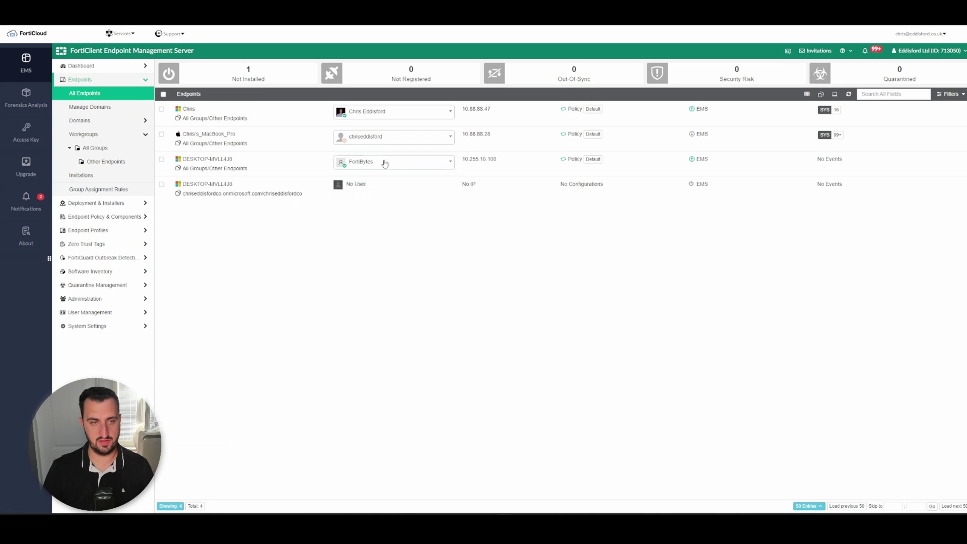